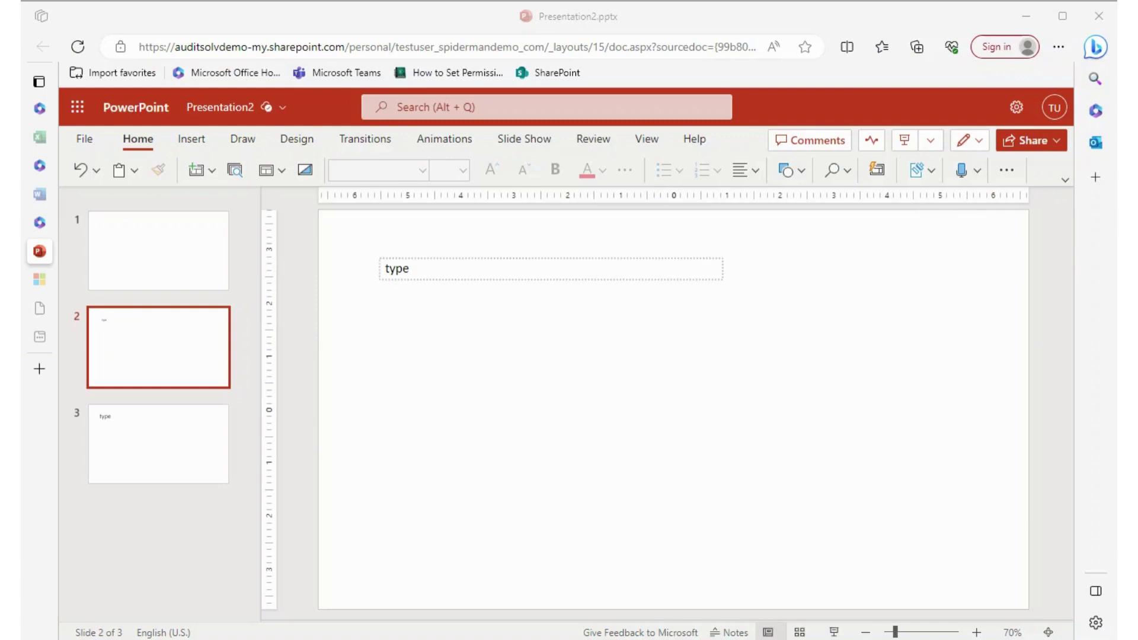
Open slide 3 and select the title word 'type'
{"action": "left_click", "coordinate": [152, 449]}
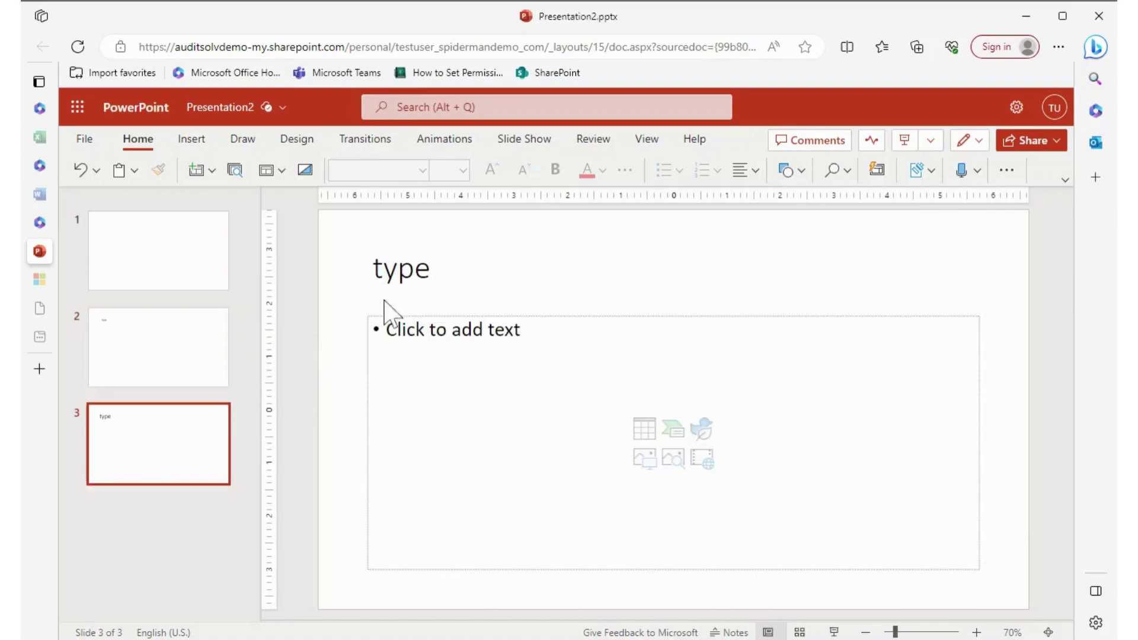
{"action": "left_click", "coordinate": [413, 269]}
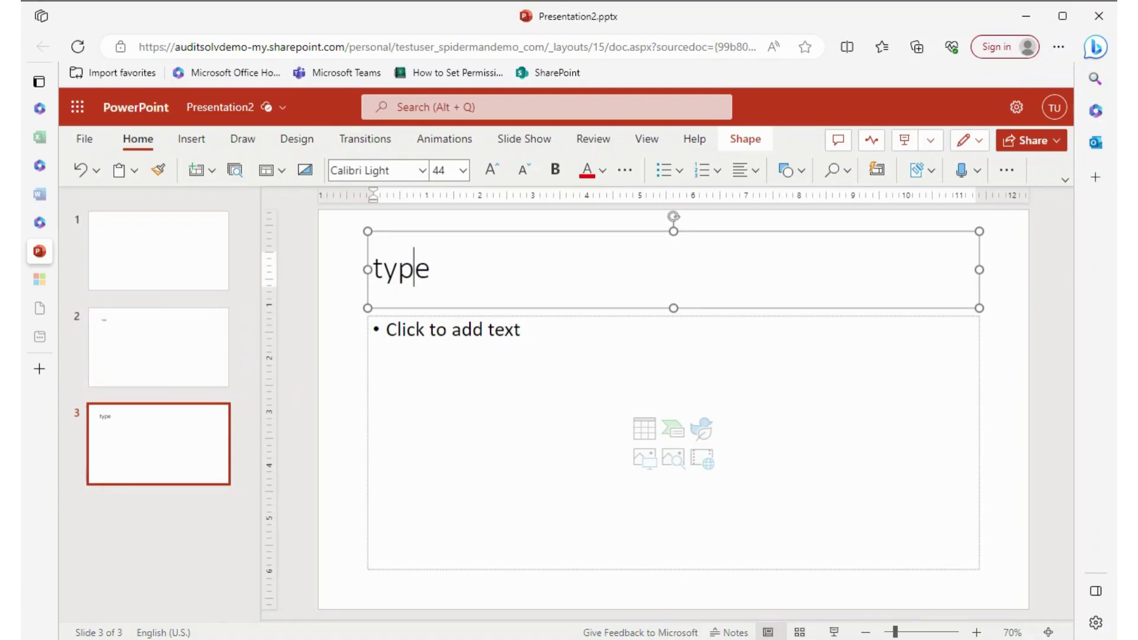
{"action": "left_click_drag", "start_coordinate": [430, 269], "coordinate": [373, 269]}
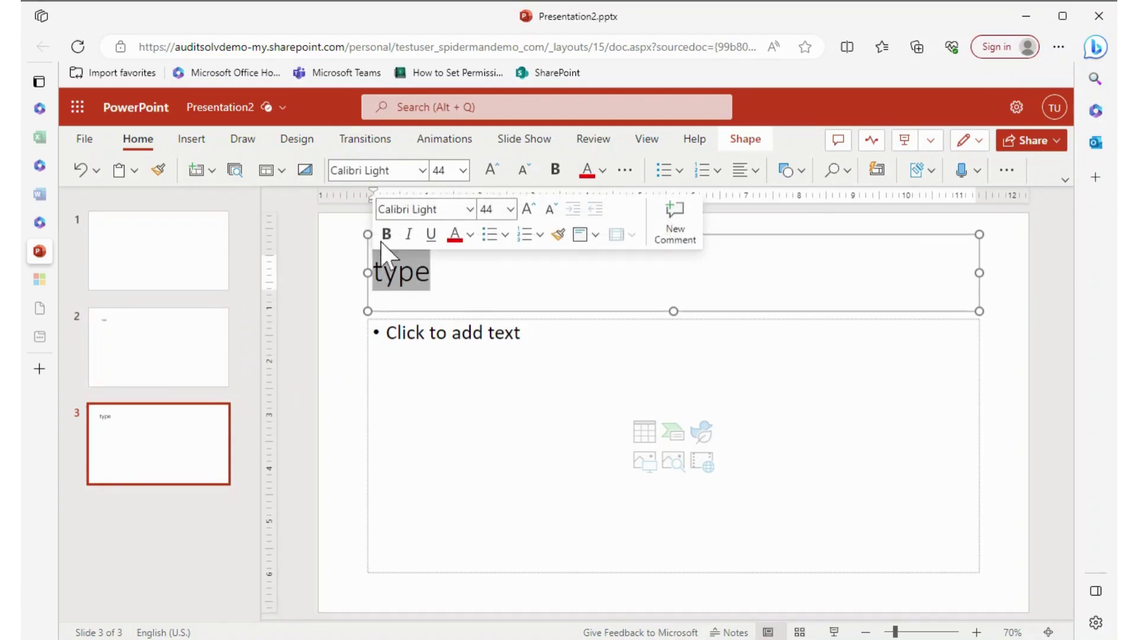
Format the title word 'type' as Bernard MT Condensed, 48 pt
{"action": "left_click", "coordinate": [423, 171]}
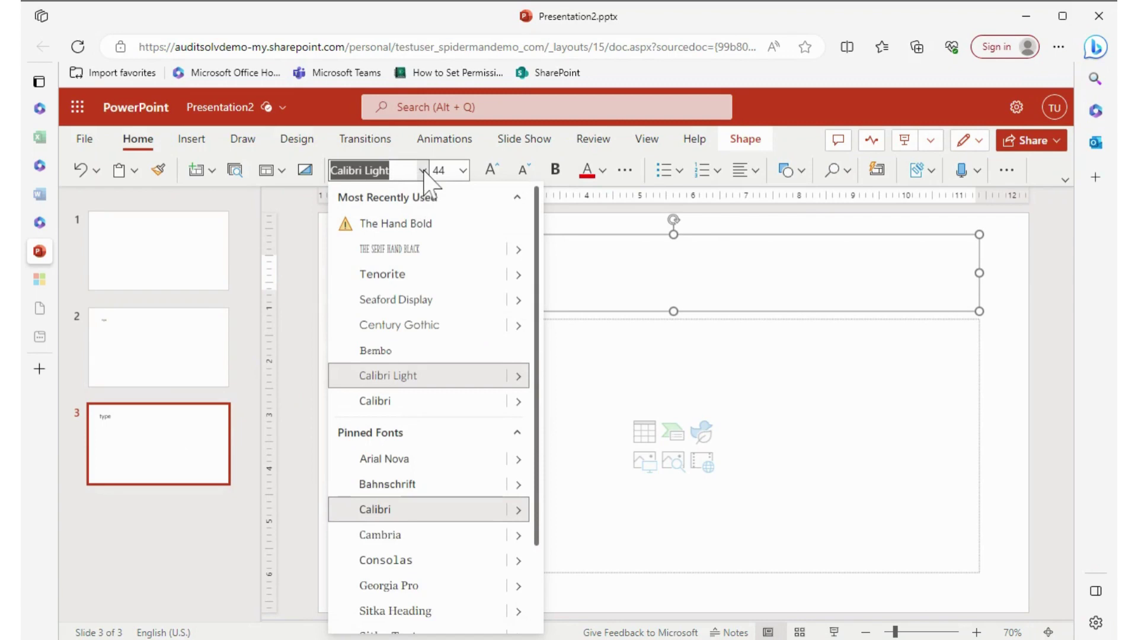
{"action": "scroll", "coordinate": [395, 298], "scroll_direction": "down", "scroll_amount": 2}
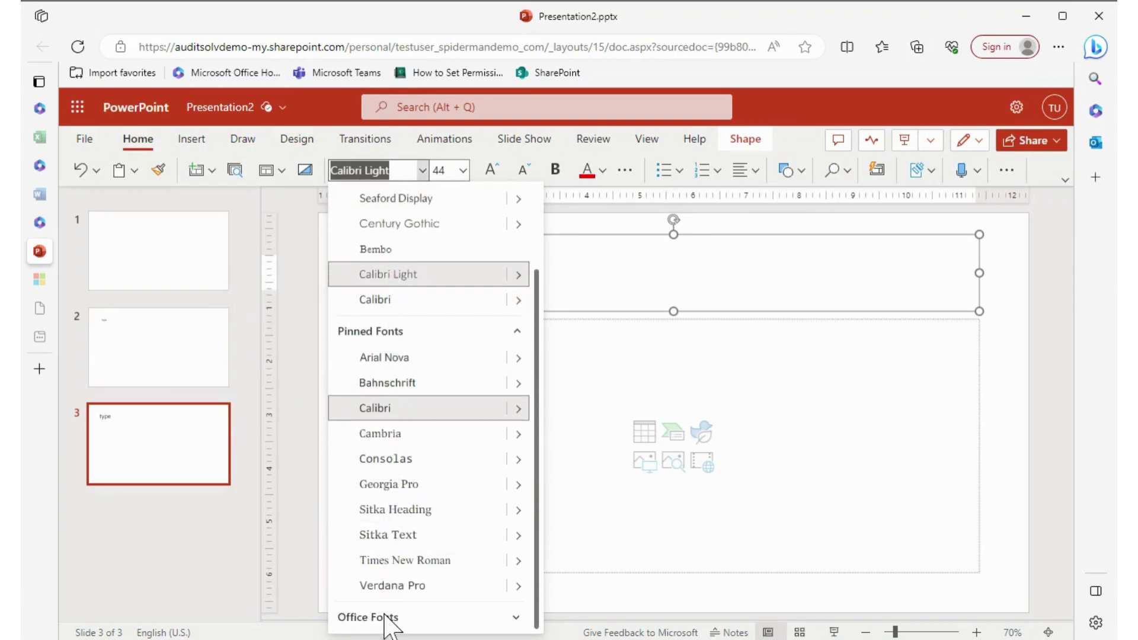
{"action": "left_click", "coordinate": [516, 617]}
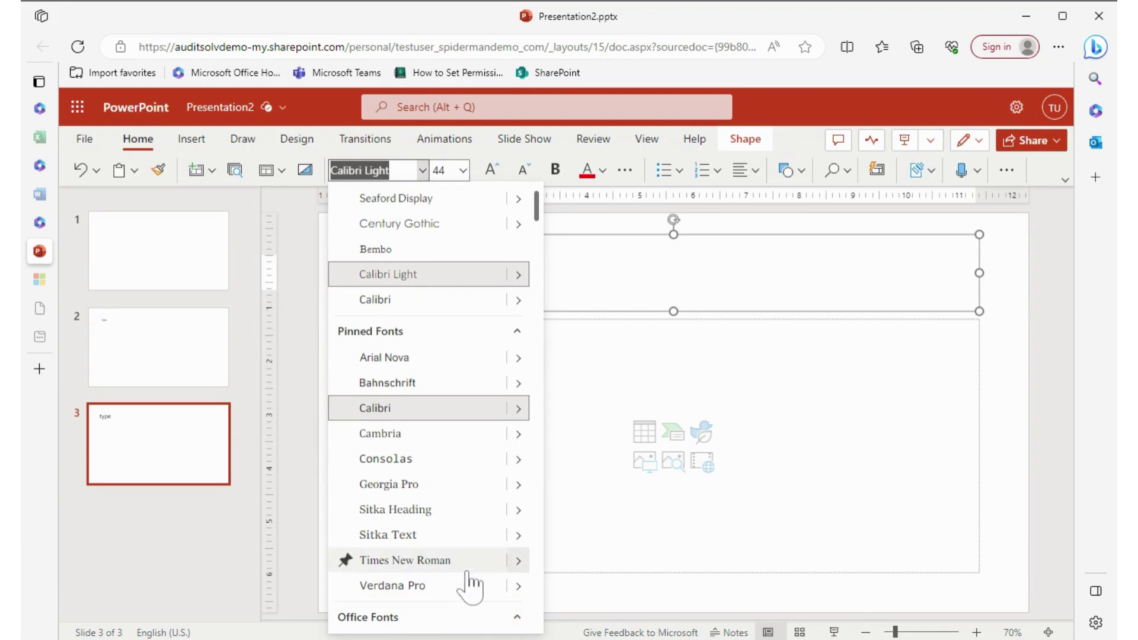
{"action": "scroll", "coordinate": [470, 585], "scroll_direction": "down", "scroll_amount": 4}
{"action": "scroll", "coordinate": [470, 584], "scroll_direction": "down", "scroll_amount": 2}
{"action": "scroll", "coordinate": [470, 585], "scroll_direction": "down", "scroll_amount": 5}
{"action": "scroll", "coordinate": [470, 585], "scroll_direction": "down", "scroll_amount": 2}
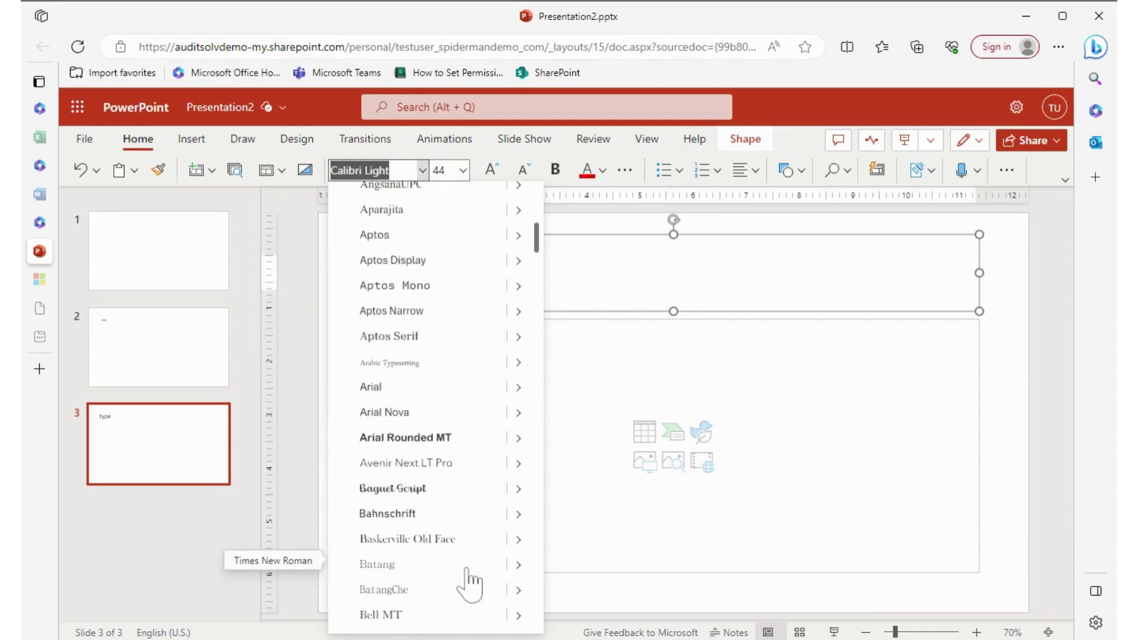
{"action": "scroll", "coordinate": [469, 582], "scroll_direction": "down", "scroll_amount": 2}
{"action": "left_click", "coordinate": [391, 582]}
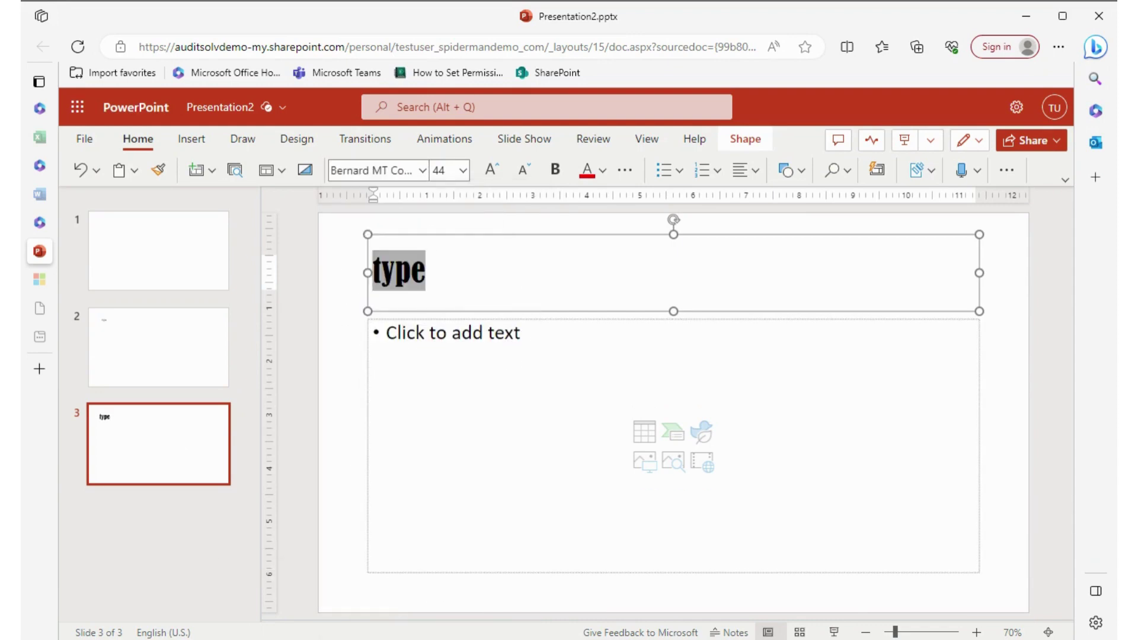
{"action": "left_click", "coordinate": [463, 170]}
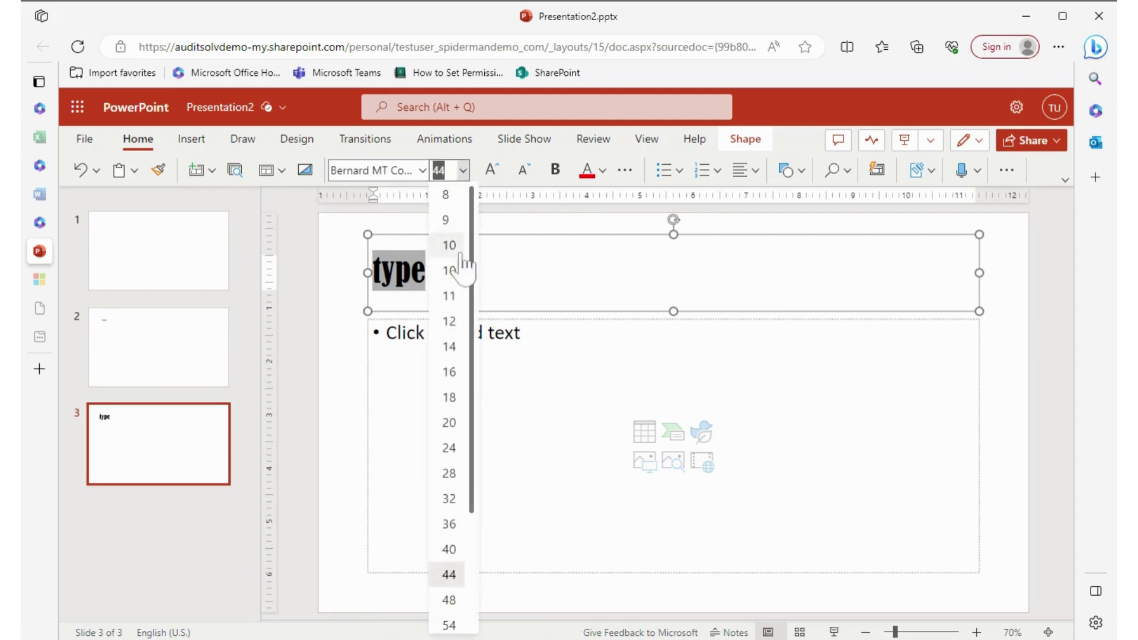
{"action": "left_click", "coordinate": [450, 600]}
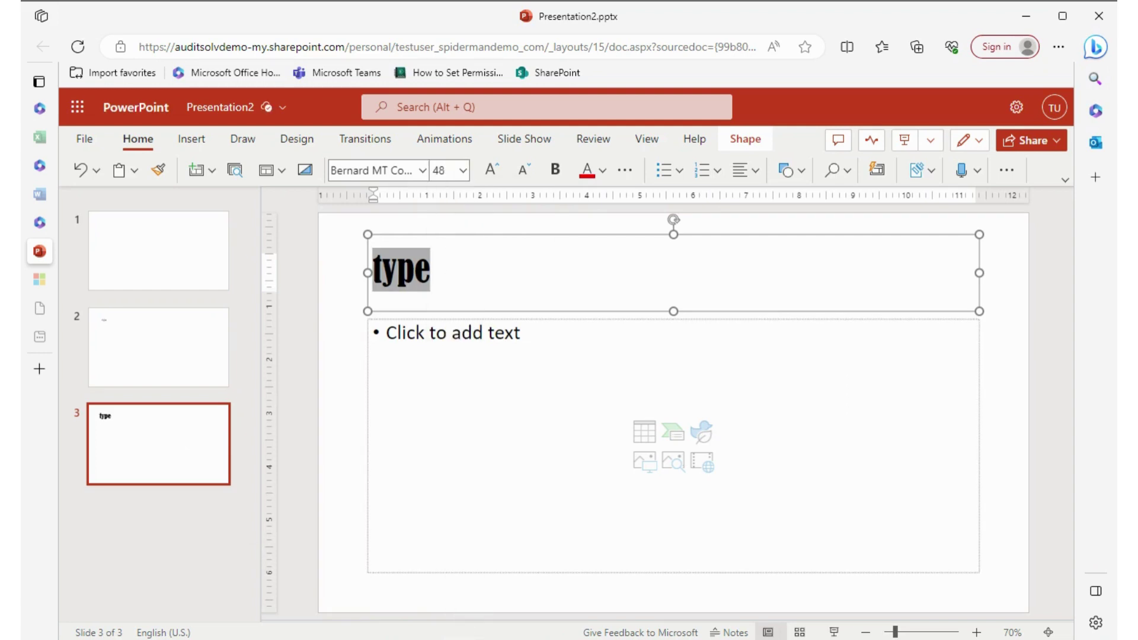
{"action": "key", "text": "Right"}
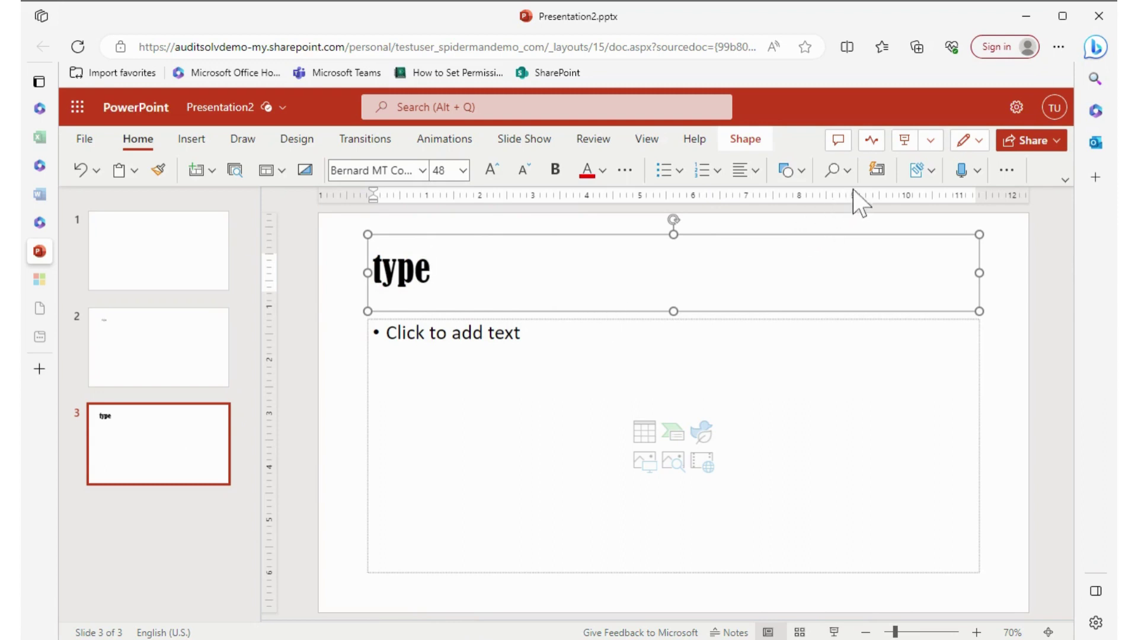
Apply the Designer idea with a brown title panel and oat-bowl photo
{"action": "left_click", "coordinate": [877, 170]}
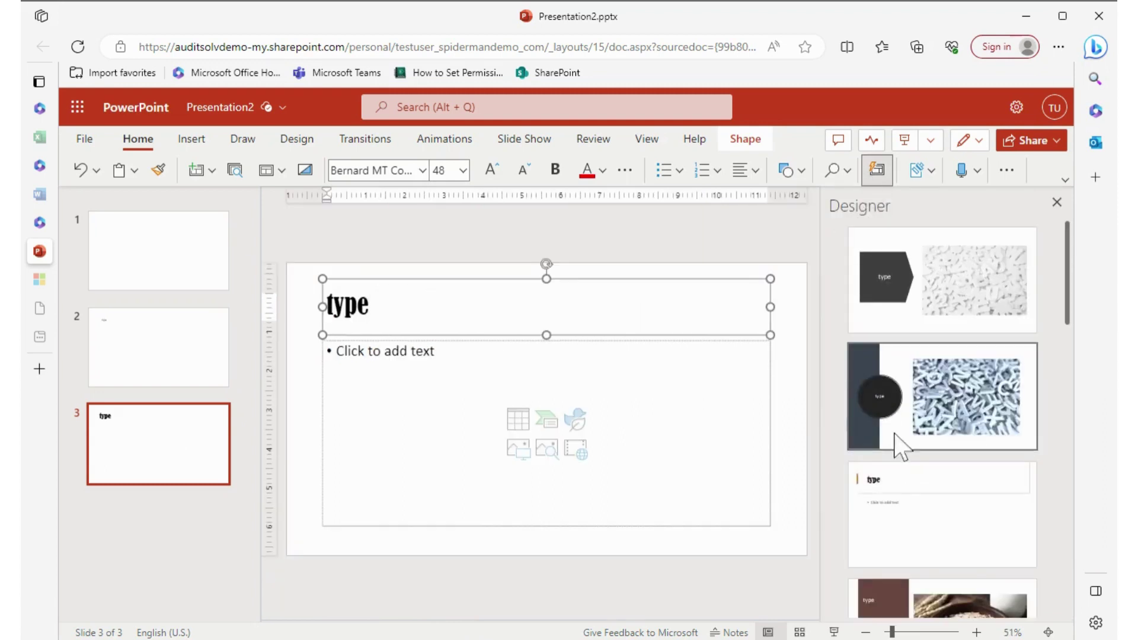
{"action": "scroll", "coordinate": [935, 510], "scroll_direction": "down", "scroll_amount": 2}
{"action": "scroll", "coordinate": [932, 495], "scroll_direction": "down", "scroll_amount": 1}
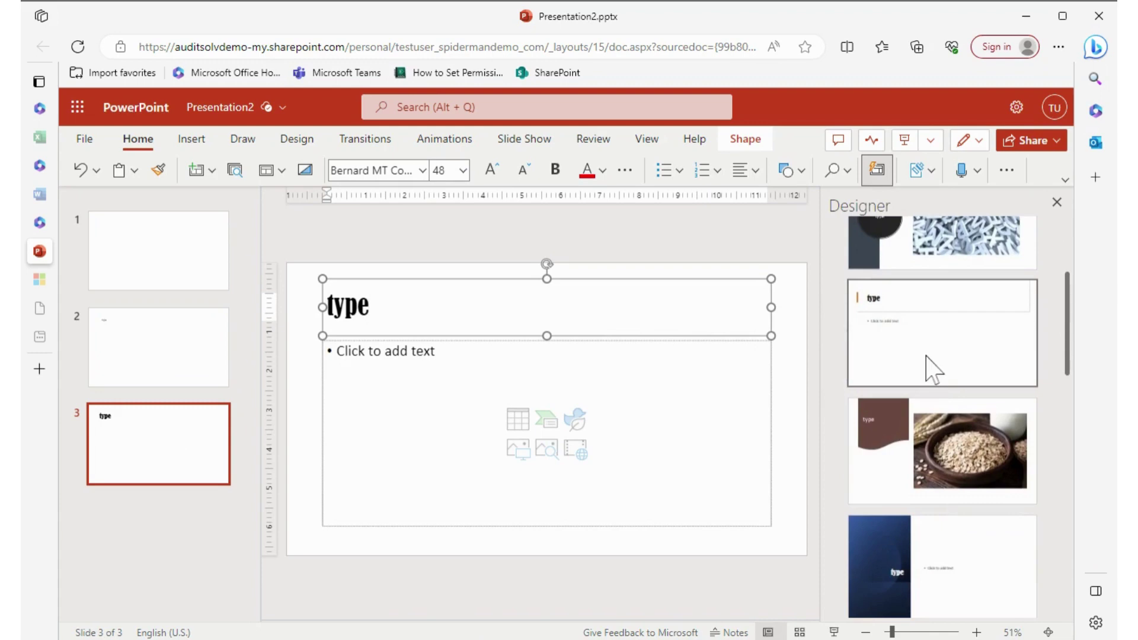
{"action": "left_click", "coordinate": [964, 467]}
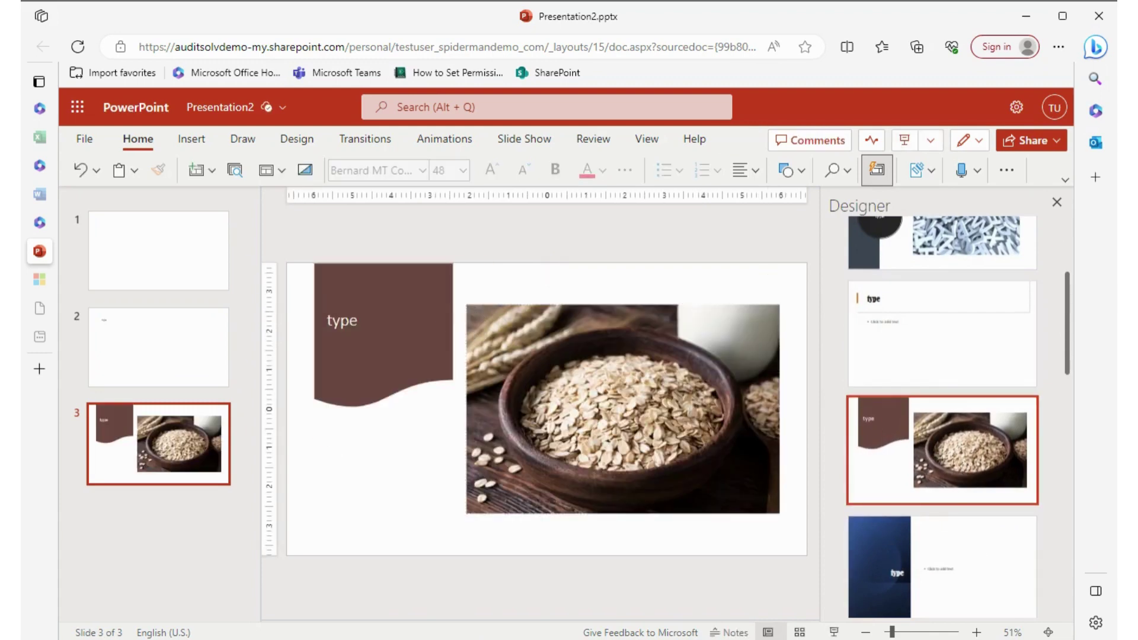